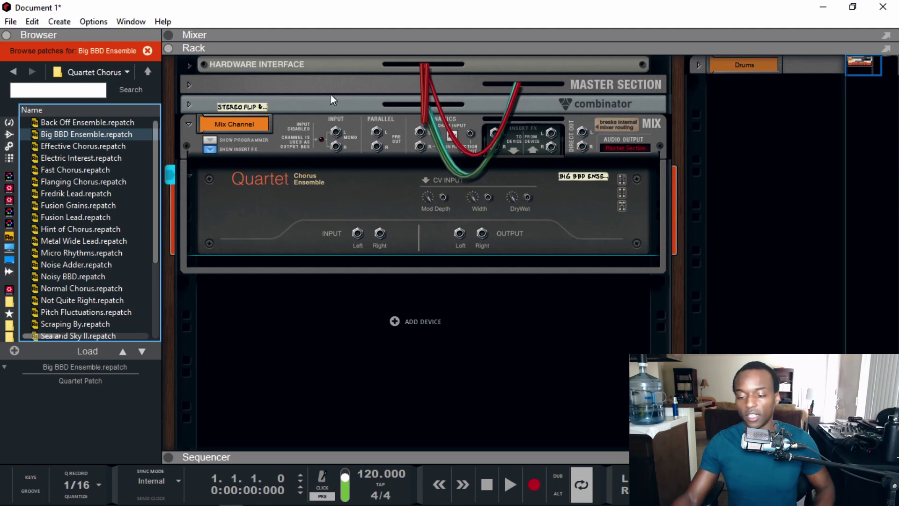
Delete the unwired Quartet Chorus Ensemble and add a new one from the built-in effects to the Mix Channel's insert FX
left_click(320, 197)
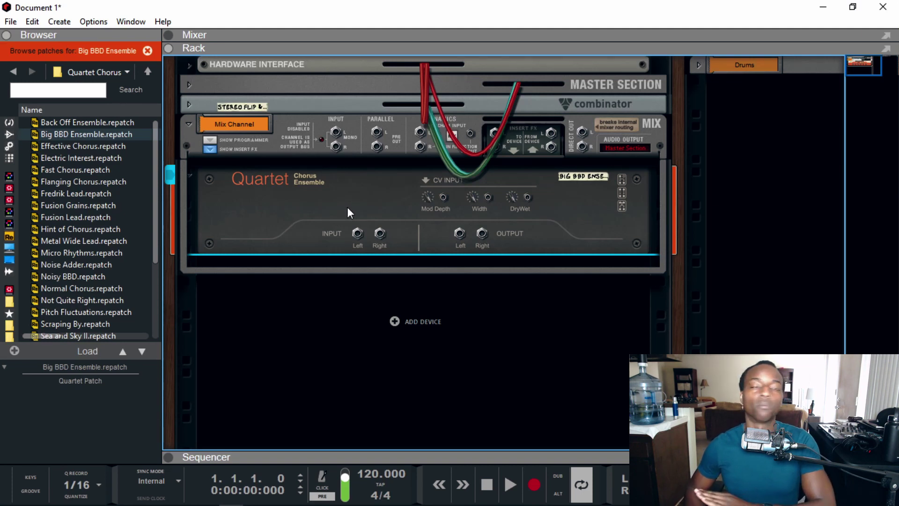
key("Delete")
left_click(419, 284)
key("Tab")
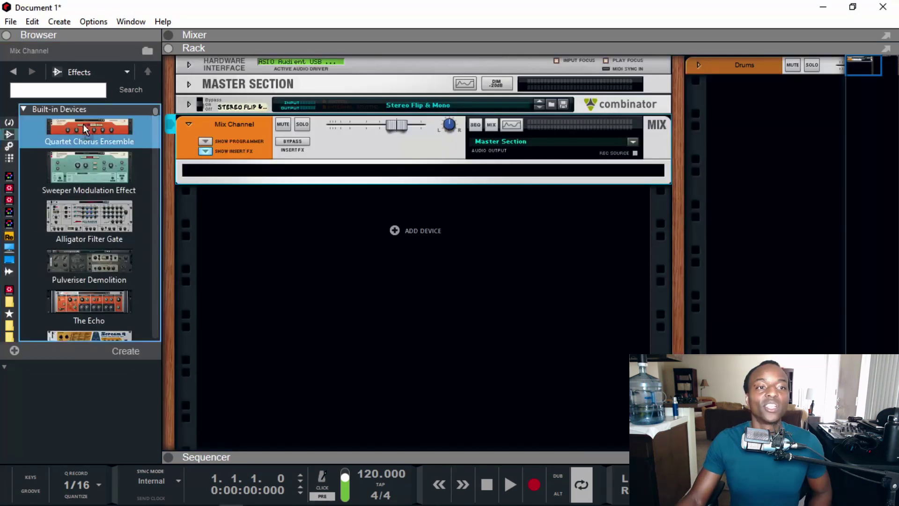
left_click_drag(83, 124, 335, 176)
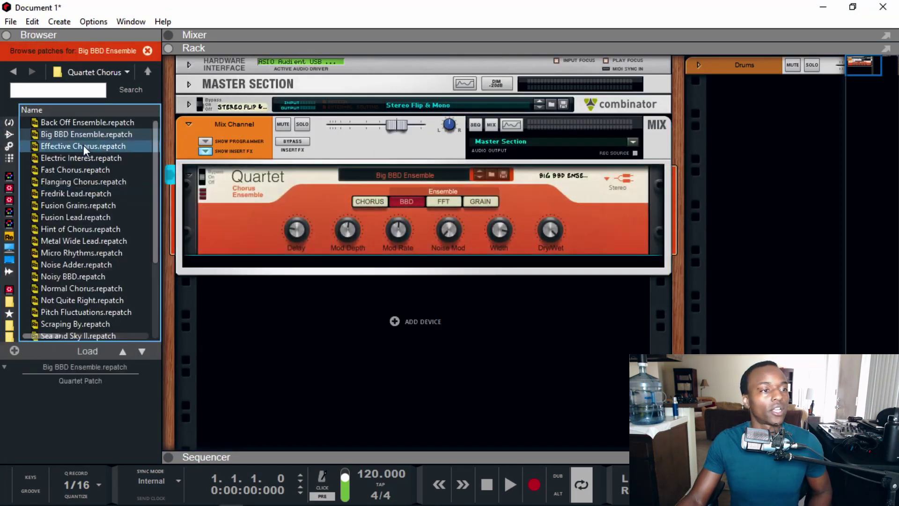
Add a Sweeper Modulation Effect below the Quartet in the Mix Channel's insert FX and check the cabling on the back
left_click(13, 71)
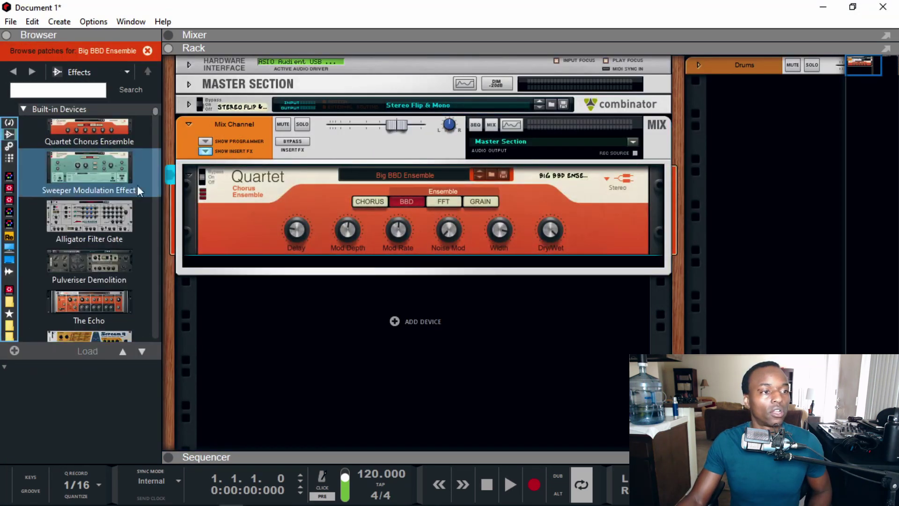
left_click_drag(80, 162, 376, 236)
key("Tab")
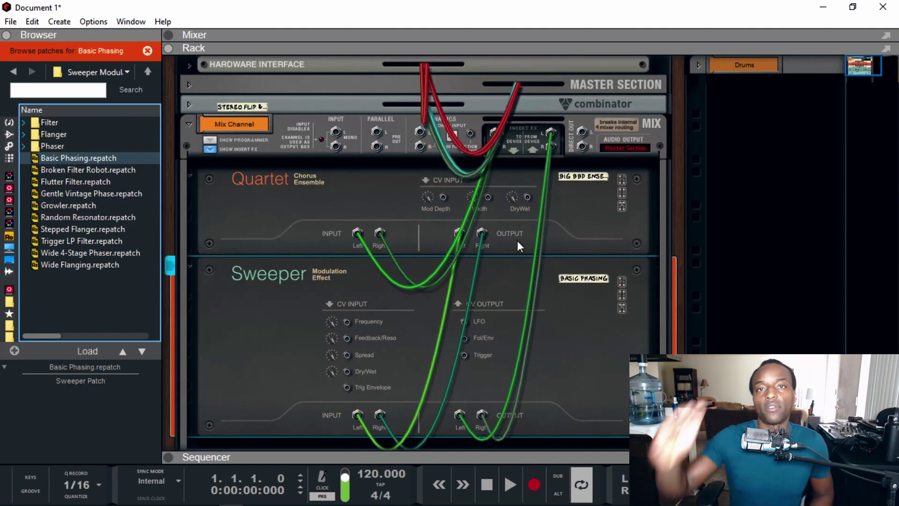
key("Tab")
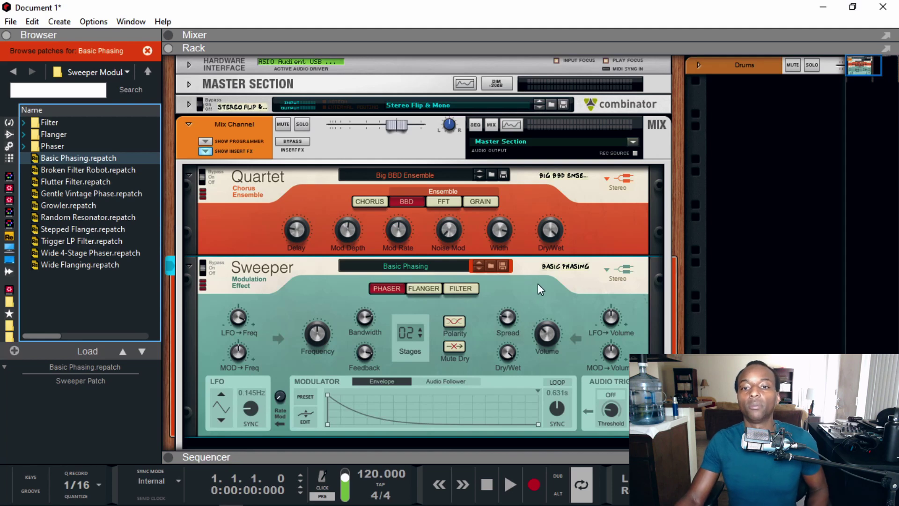
key("Tab")
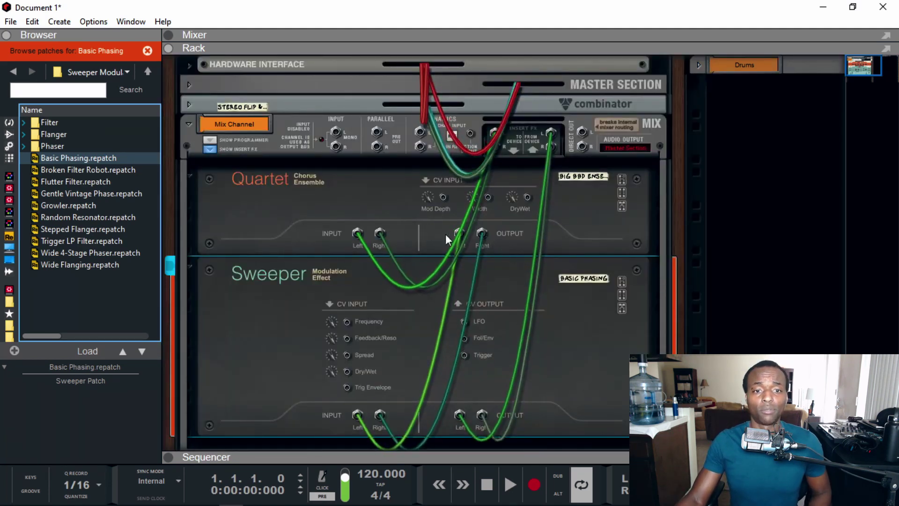
Add an Alligator Filter Gate from the built-in effects below the Sweeper in the insert chain
left_click(9, 123)
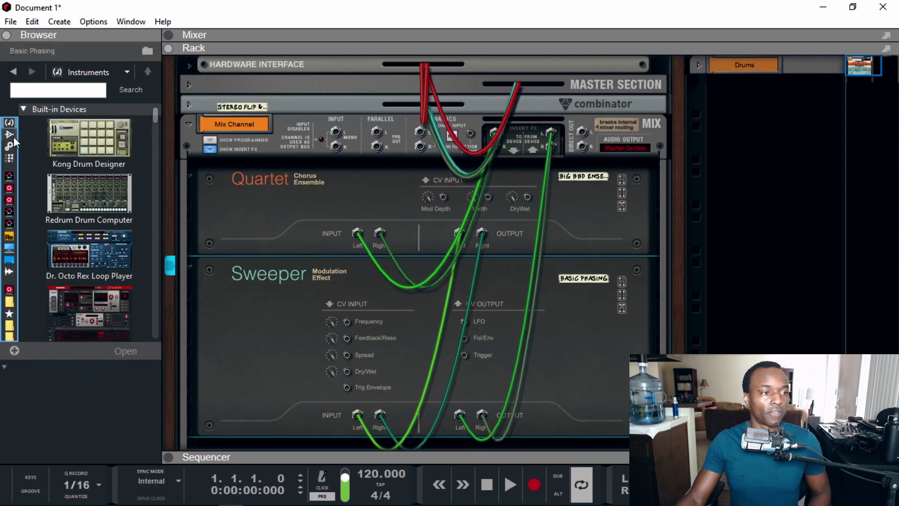
left_click(9, 134)
left_click_drag(81, 159, 241, 451)
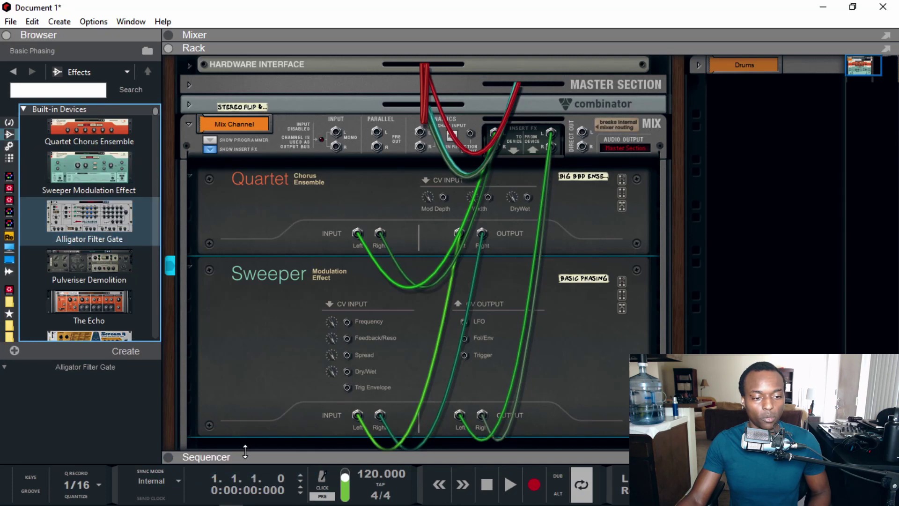
left_click_drag(70, 237, 238, 421)
scroll(494, 347, "up", 4)
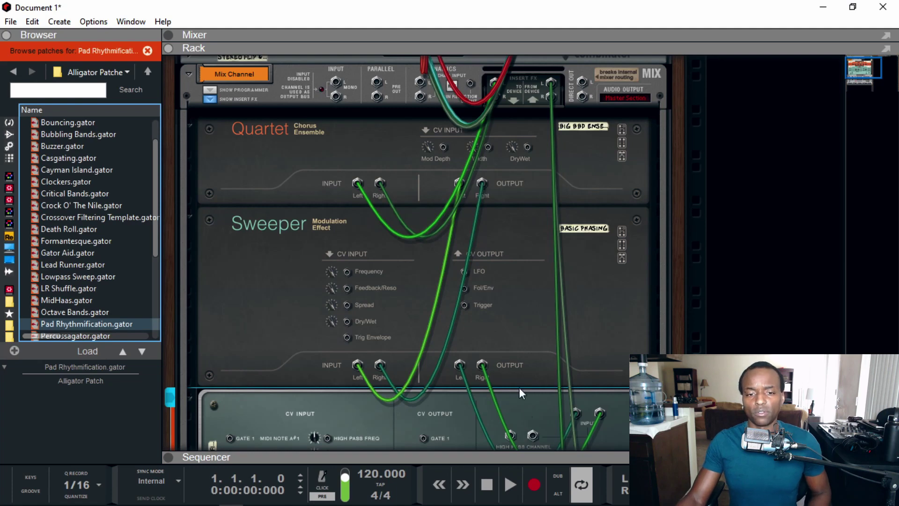
Disconnect the Quartet's outputs and the Alligator's main outputs, and move the Alligator between the Quartet and the Sweeper
left_click(527, 411)
left_click_drag(482, 184, 512, 244)
scroll(542, 398, "down", 3)
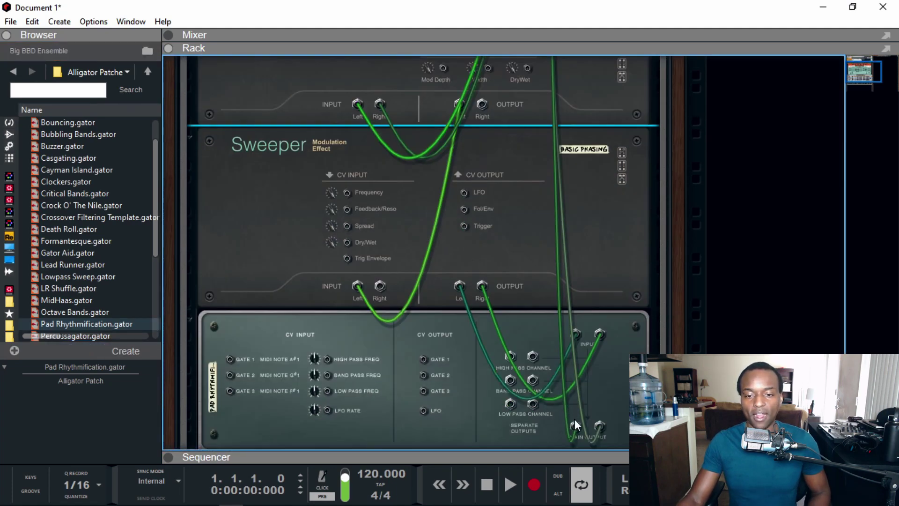
left_click_drag(575, 419, 524, 203)
Connect the Quartet's left and right outputs to the Alligator's inputs
left_click(458, 171)
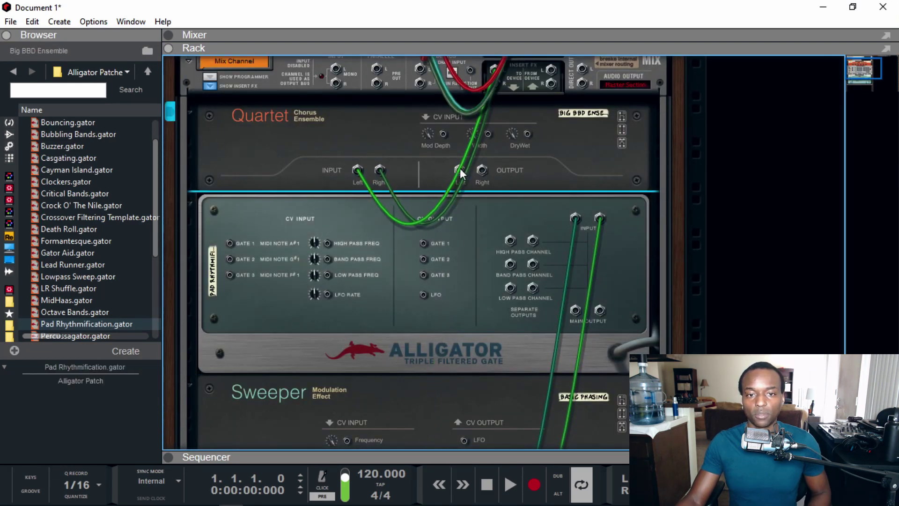
left_click(568, 212)
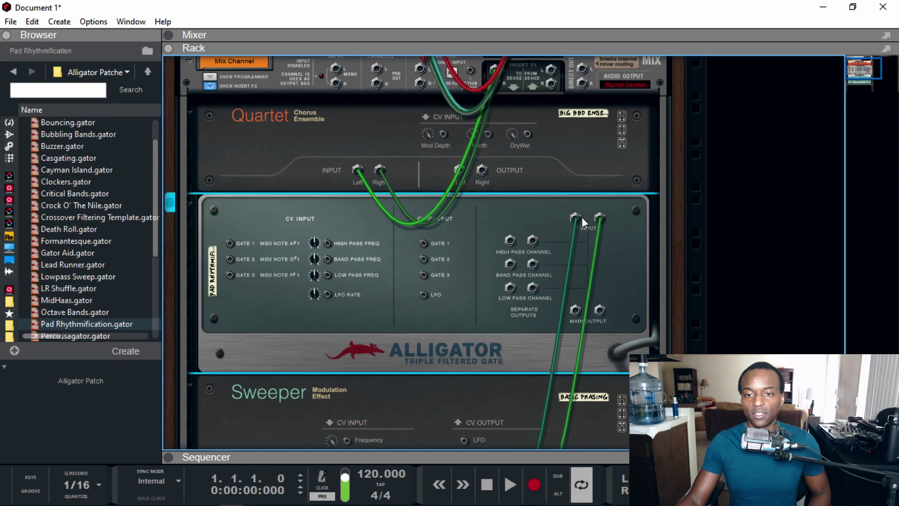
mouse_move(575, 218)
left_mouse_down()
mouse_move(485, 186)
mouse_move(577, 219)
left_mouse_up()
left_click(462, 174)
Cable the Alligator's main outputs to the Sweeper's inputs, and the Sweeper's outputs to the Mix Channel's insert FX return
left_click_drag(575, 310, 358, 363)
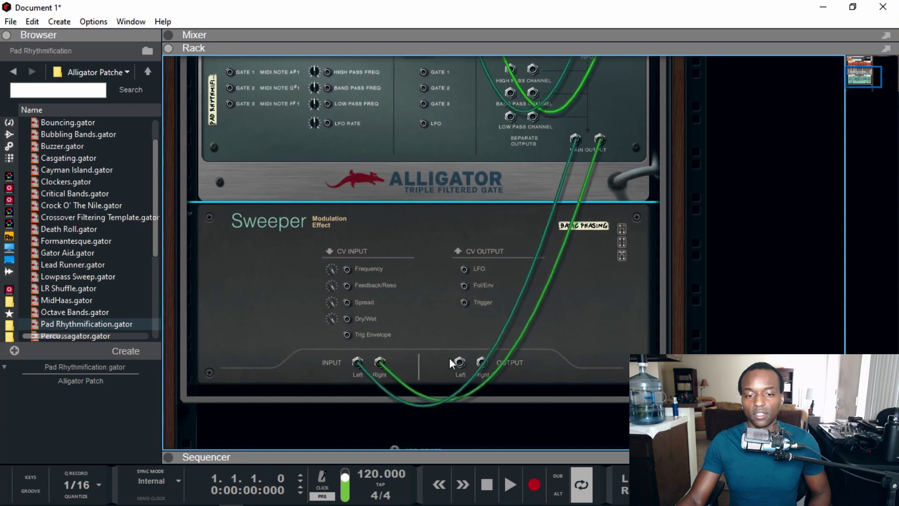
left_click_drag(449, 357, 553, 133)
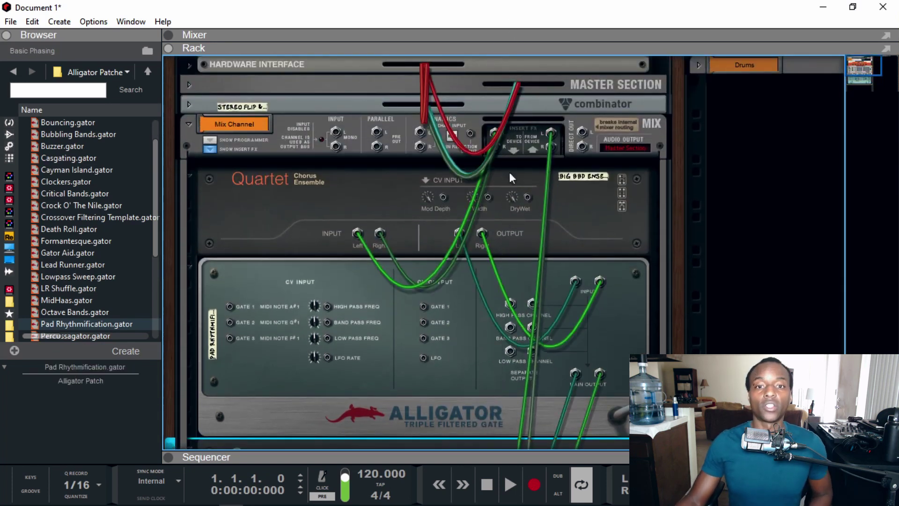
key("Tab")
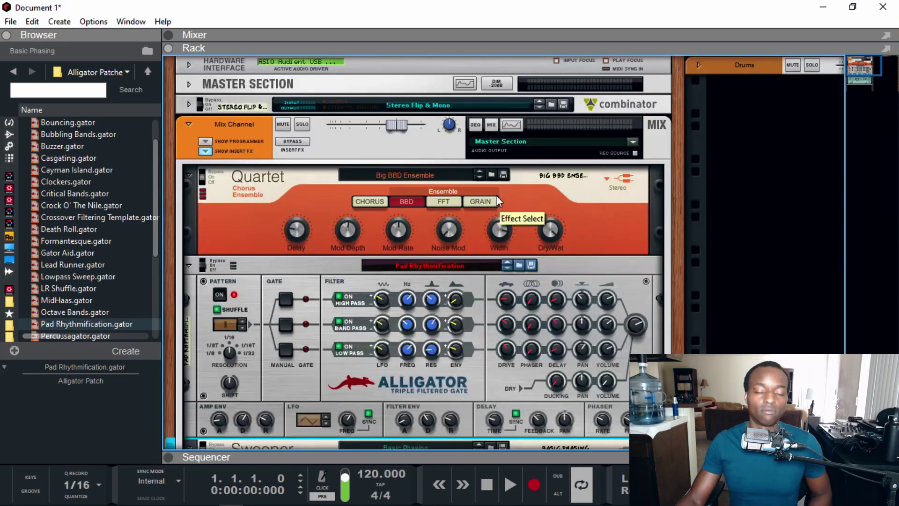
key("Tab")
key("Tab")
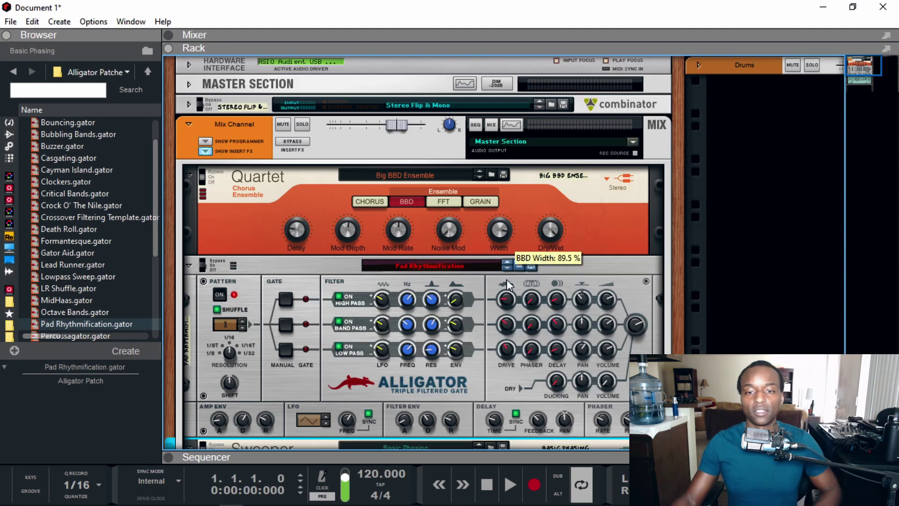
Move the Sweeper between the Quartet and the Alligator on the rack's back without rerouting its cables
scroll(507, 278, "down", 3)
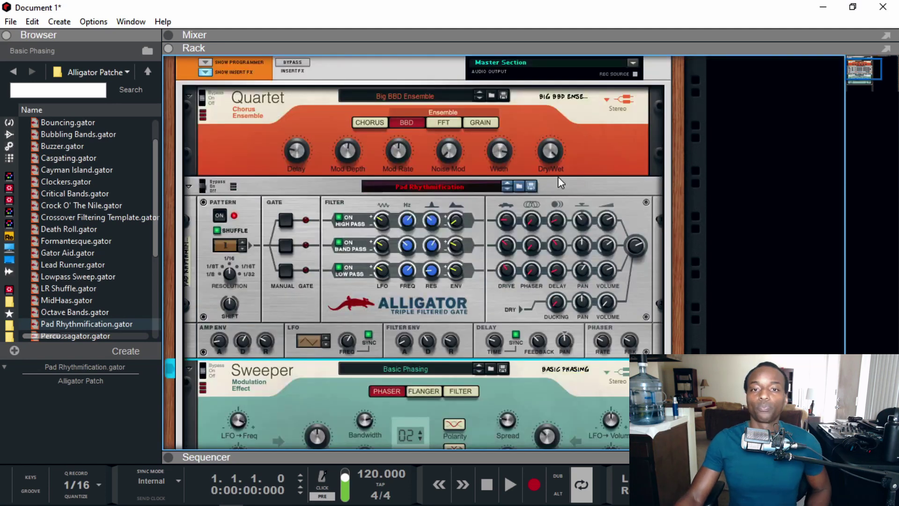
left_click(575, 199)
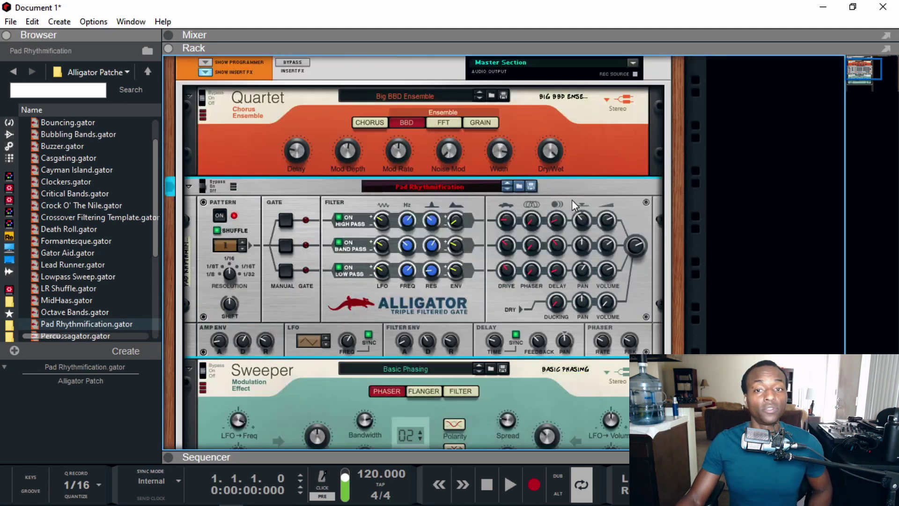
left_click(518, 374)
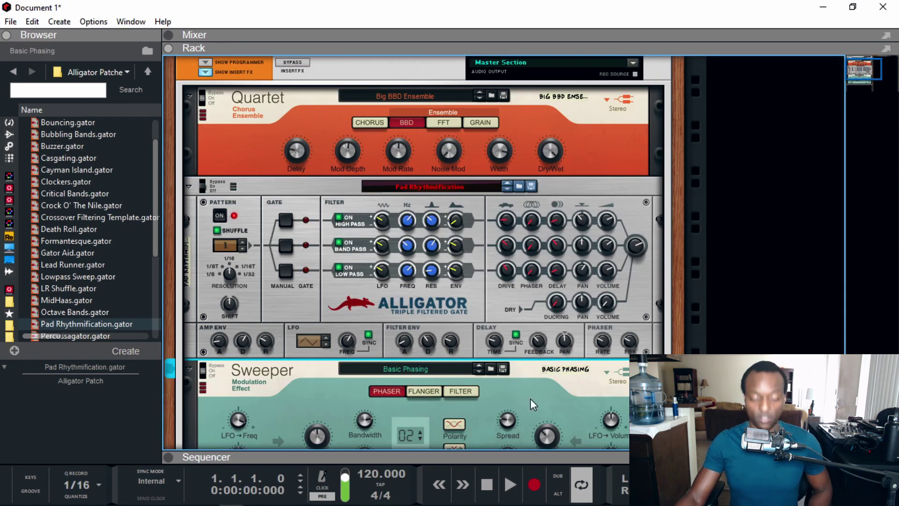
key("Tab")
left_click_drag(486, 384, 483, 192)
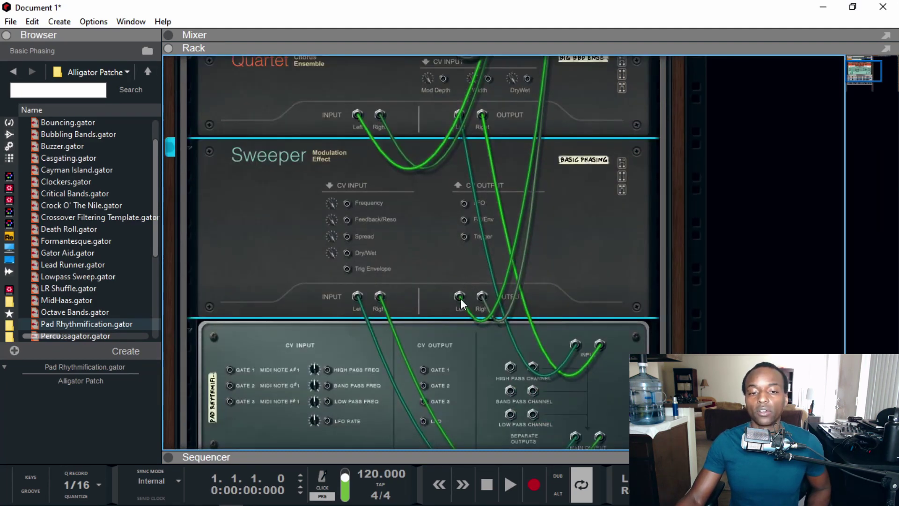
Scroll to the device connected to the Sweeper's left output, and move the Sweeper back below the Alligator without rerouting
right_click(460, 297)
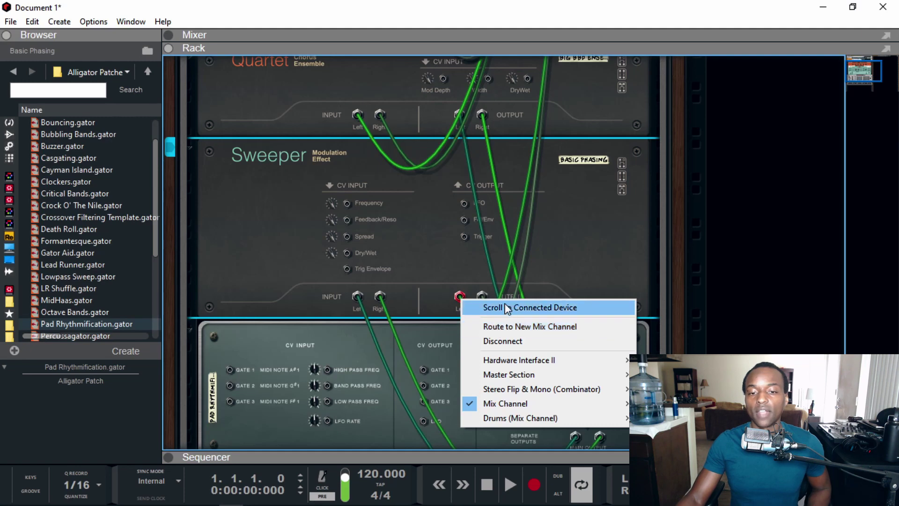
left_click(506, 308)
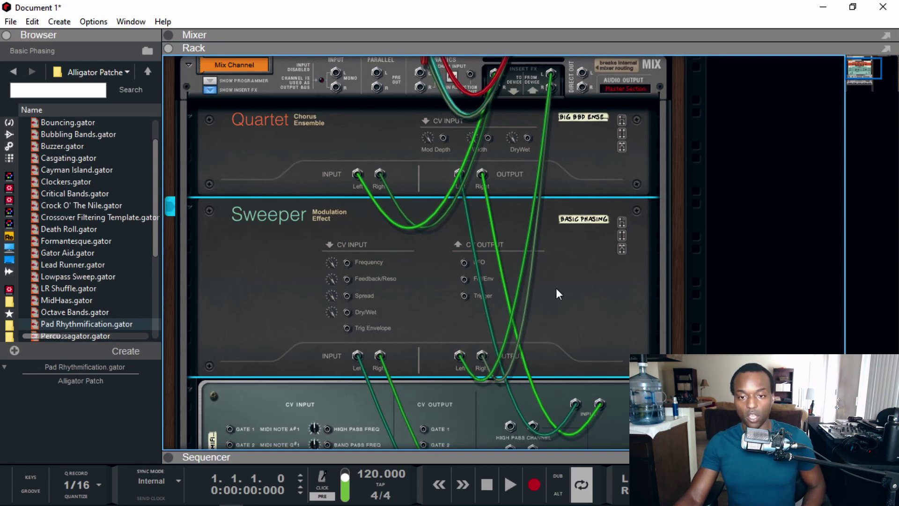
scroll(560, 286, "down", 3)
left_click_drag(559, 285, 585, 355)
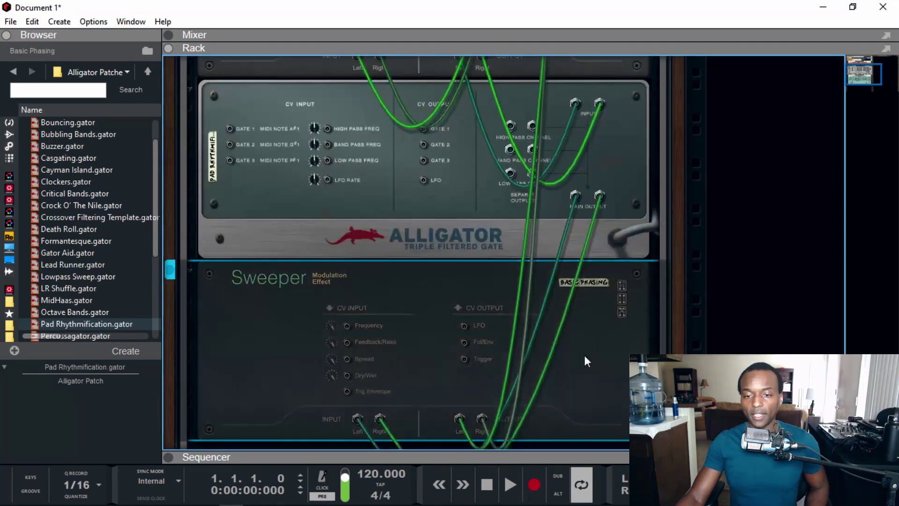
Reorder the insert effects with automatic cable rerouting, ending with the Alligator first, the Quartet second and the Sweeper last
scroll(577, 333, "up", 2)
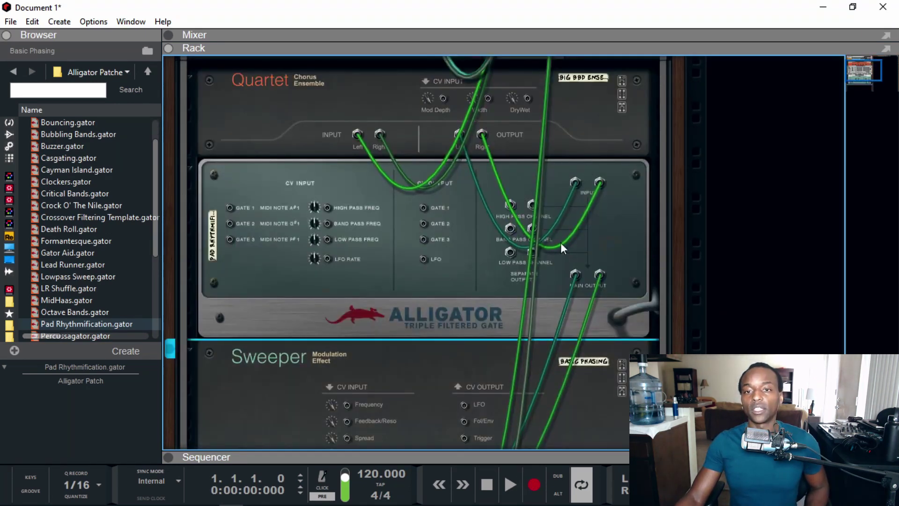
left_click_drag(610, 392, 606, 175)
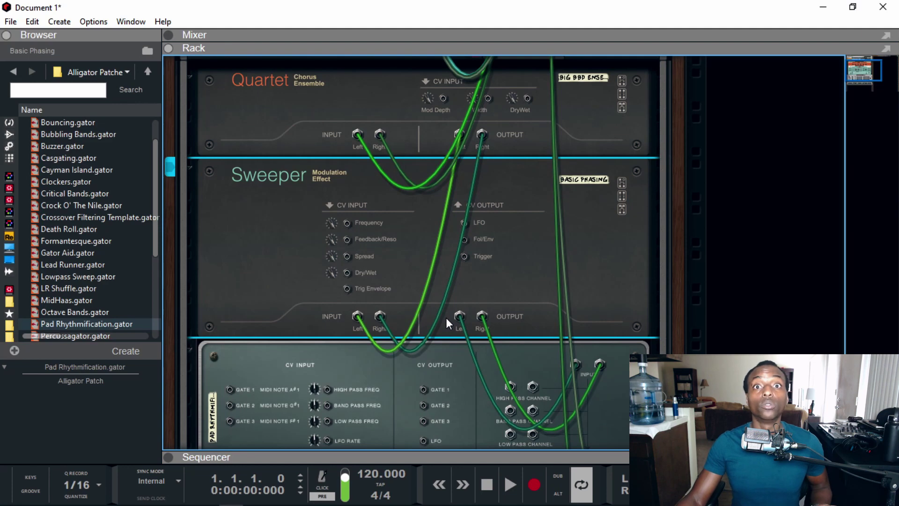
left_click_drag(422, 351, 401, 152)
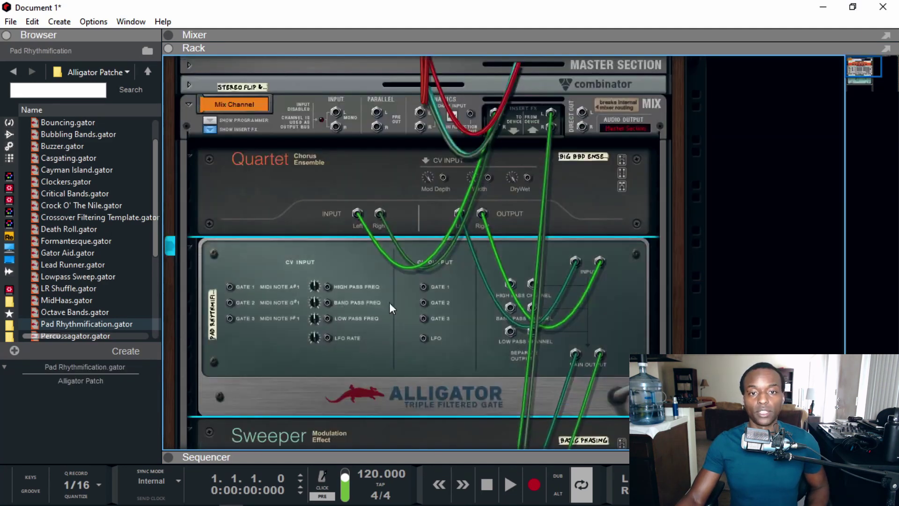
left_click_drag(389, 303, 388, 155)
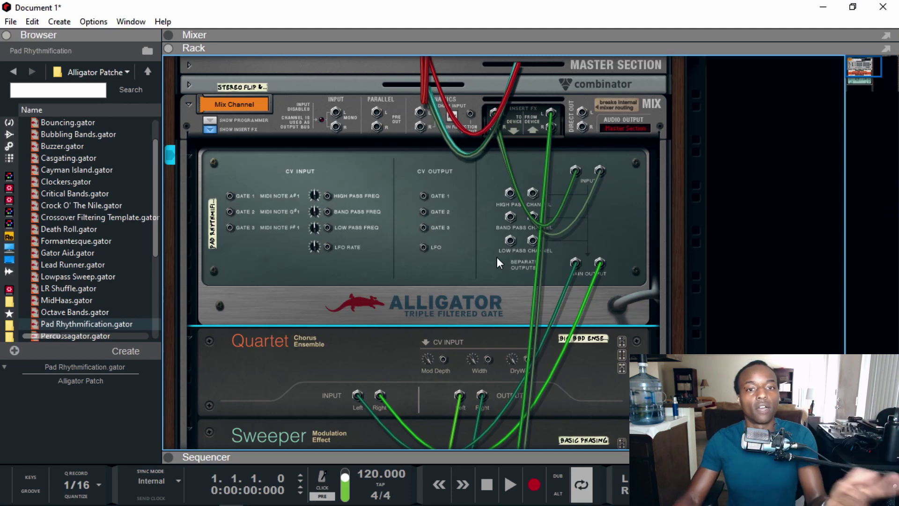
key("Tab")
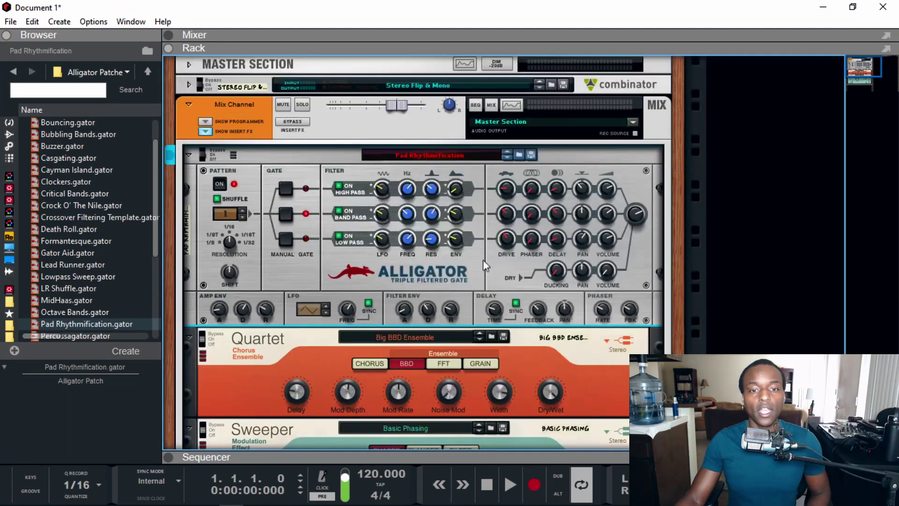
Select the Alligator, Quartet and Sweeper together in the insert chain
left_click(534, 361)
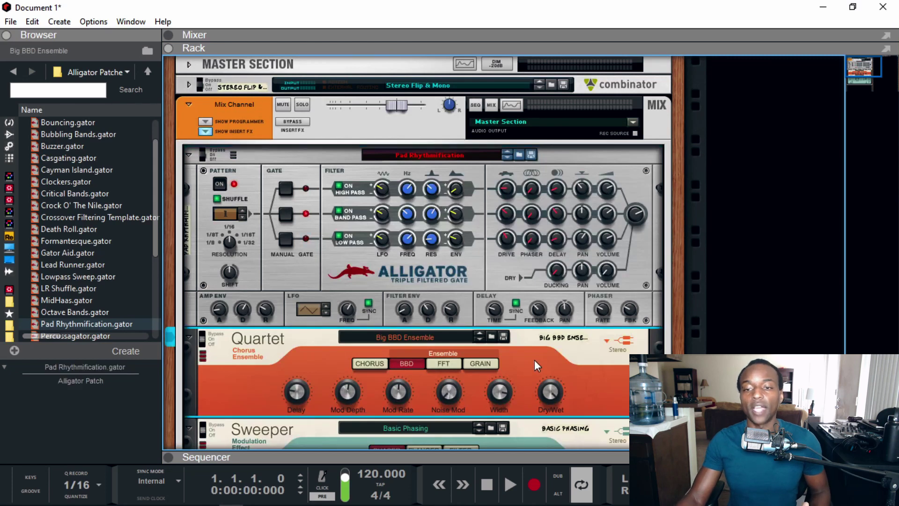
scroll(561, 292, "down", 3)
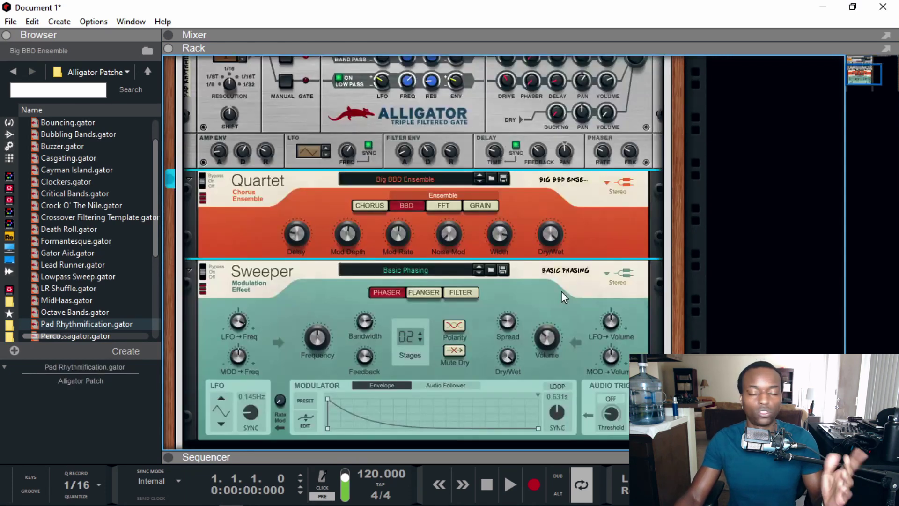
scroll(561, 292, "up", 2)
key("Up")
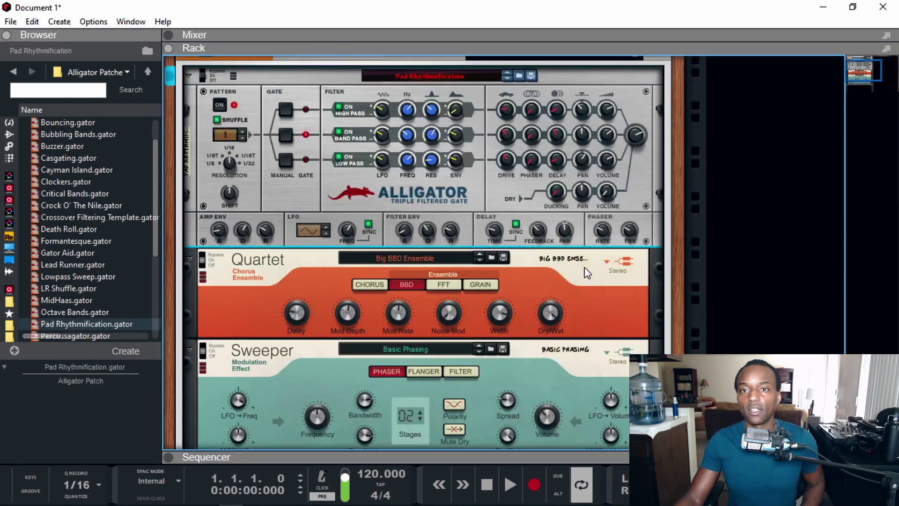
key("Down")
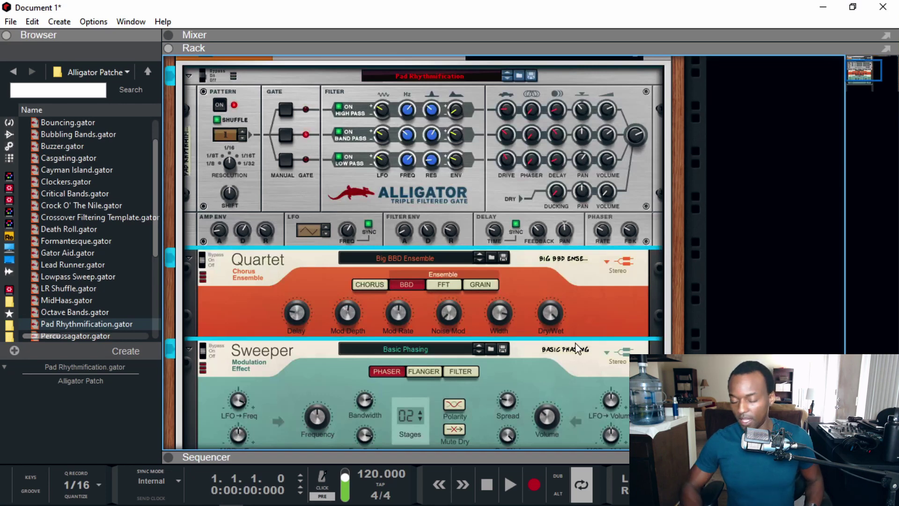
Create a new Mix Channel in the empty rack space below the existing one
scroll(469, 272, "down", 4)
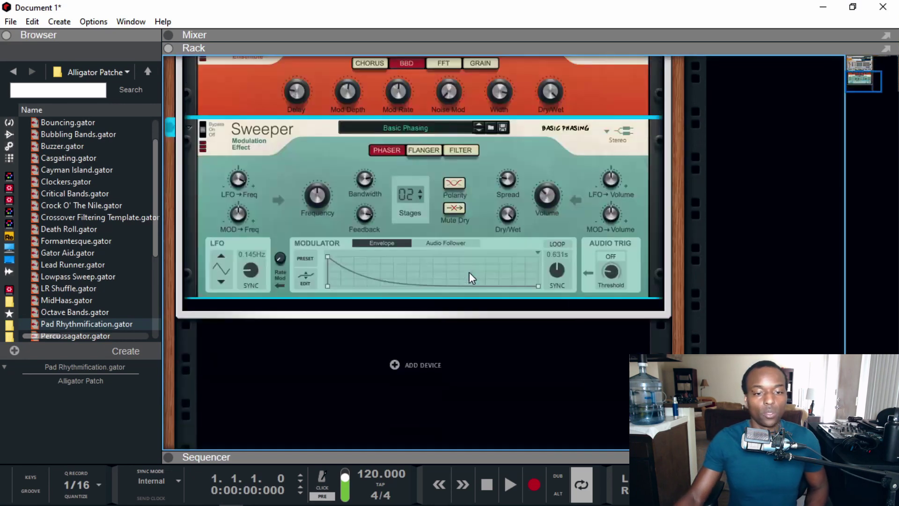
right_click(424, 361)
left_click(484, 249)
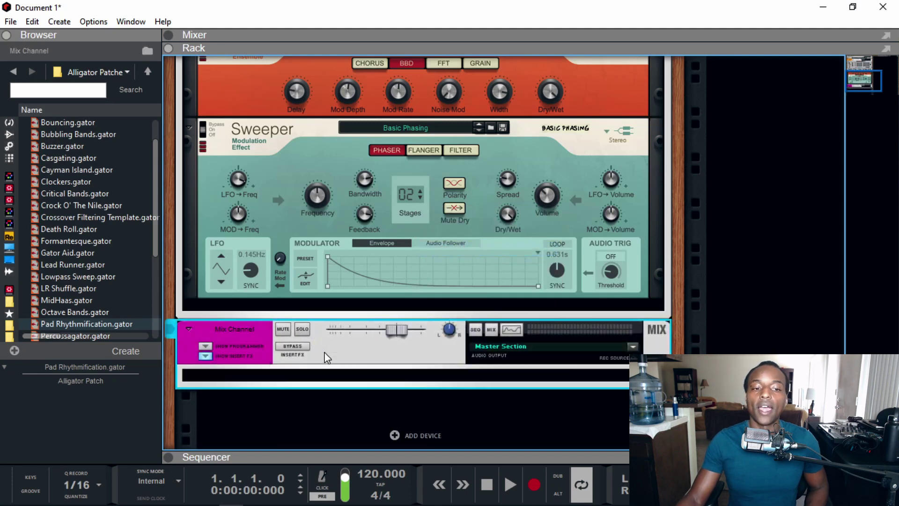
Reselect the Alligator, Quartet and Sweeper together in the first Mix Channel and copy the devices
scroll(357, 311, "up", 4)
scroll(357, 312, "up", 3)
left_click(338, 198)
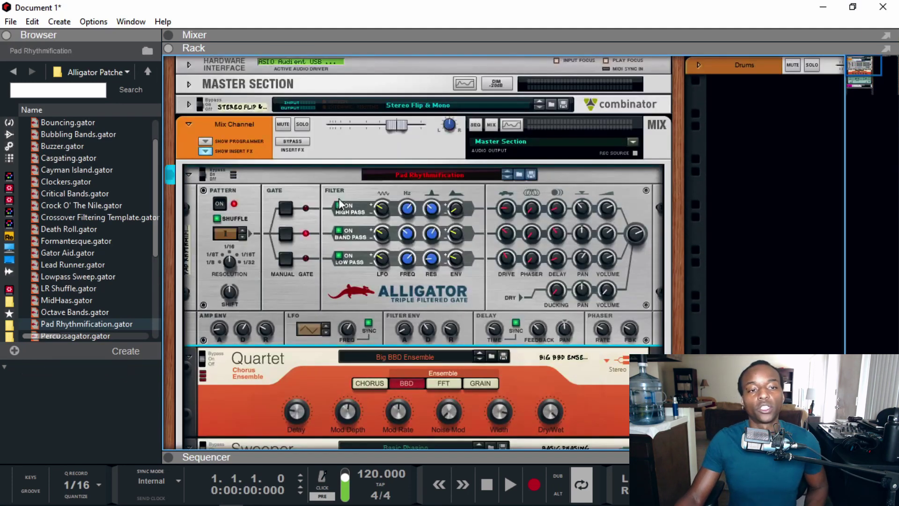
scroll(339, 200, "down", 5)
left_click(323, 266, "shift")
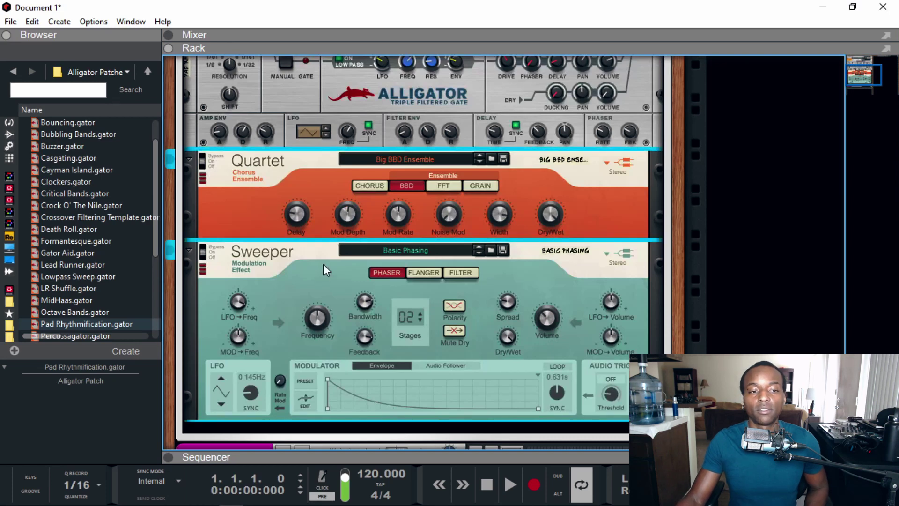
scroll(324, 264, "up", 3)
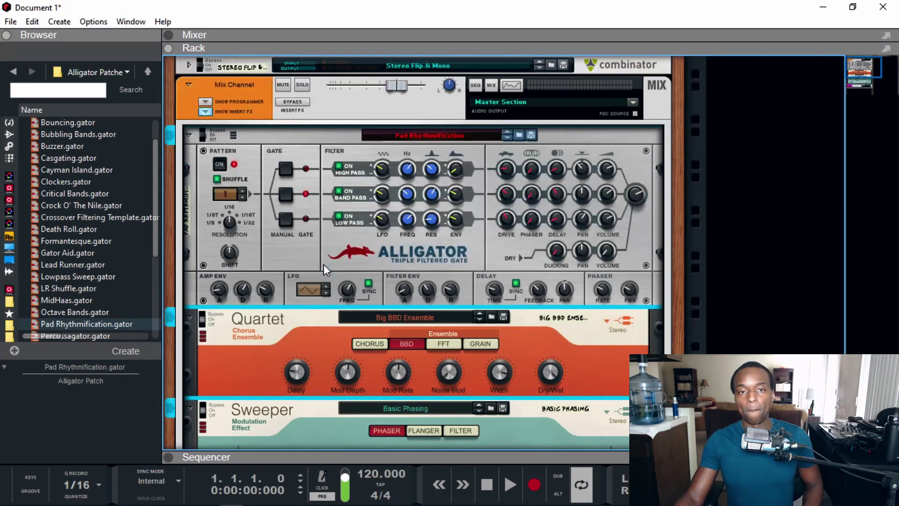
right_click(311, 145)
left_click(359, 169)
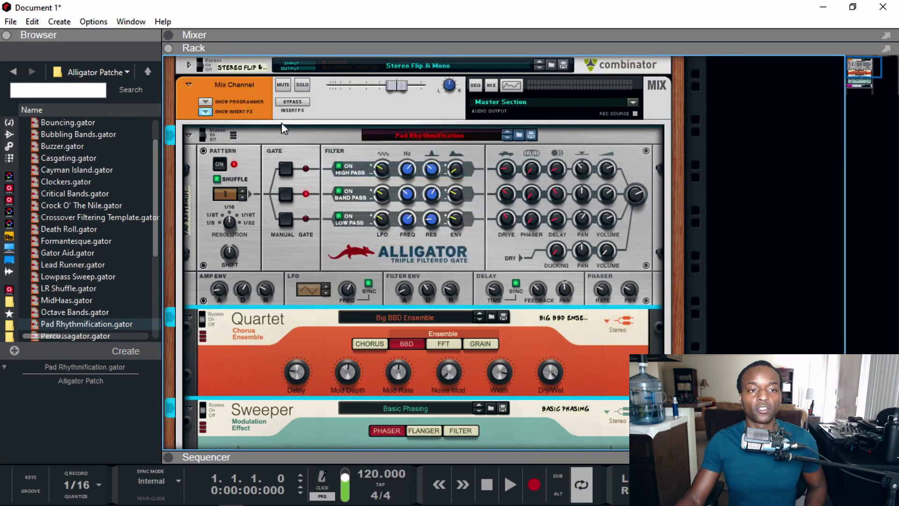
scroll(328, 295, "down", 3)
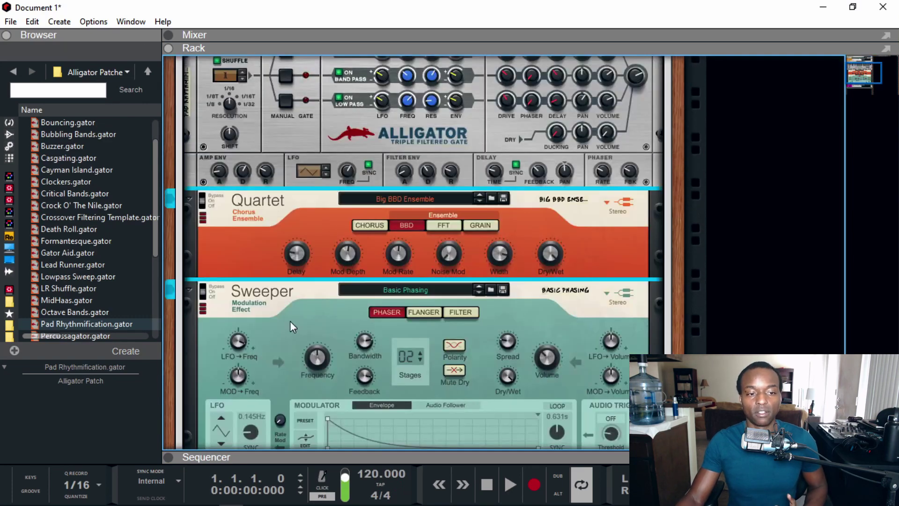
right_click(290, 321)
left_click(342, 183)
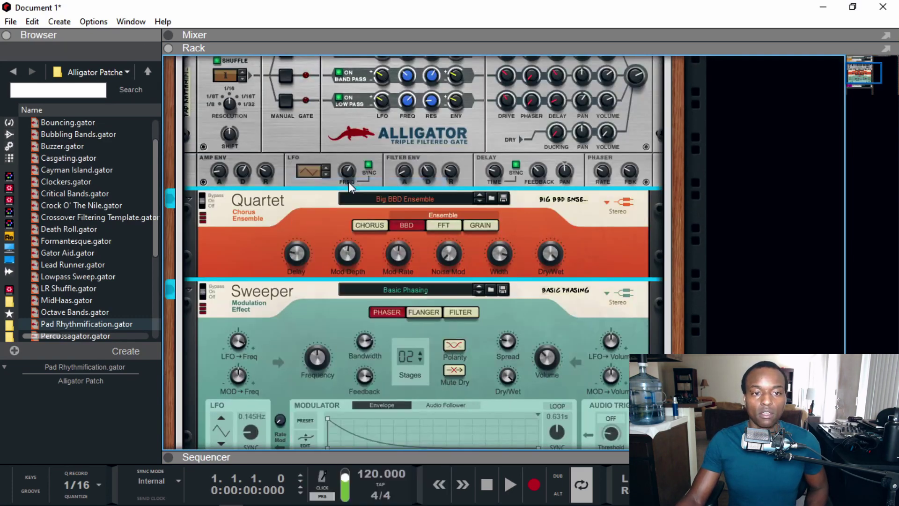
Target the empty insert effects area of the new Mix Channel and flip the rack to its rear view
scroll(349, 182, "down", 6)
left_click(295, 300)
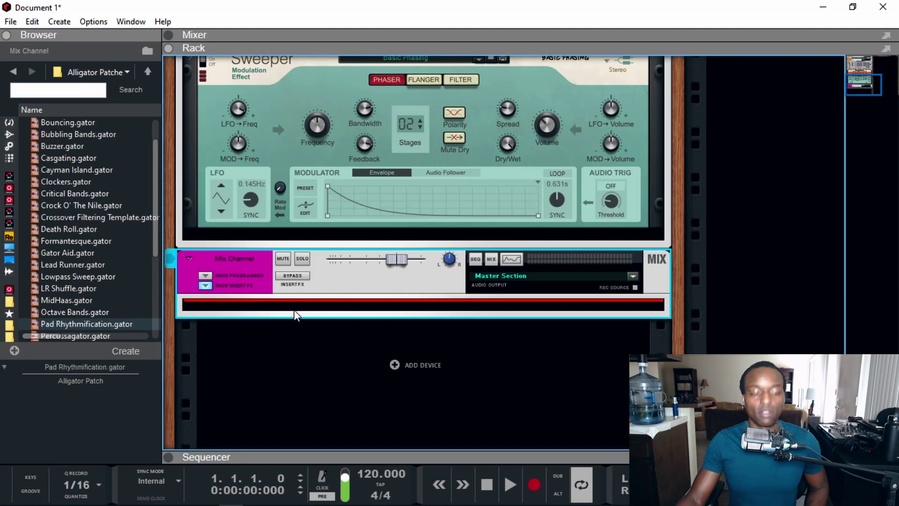
key("Tab")
Paste the copied effects into the new Mix Channel's insert area without automatic routing
right_click(343, 307)
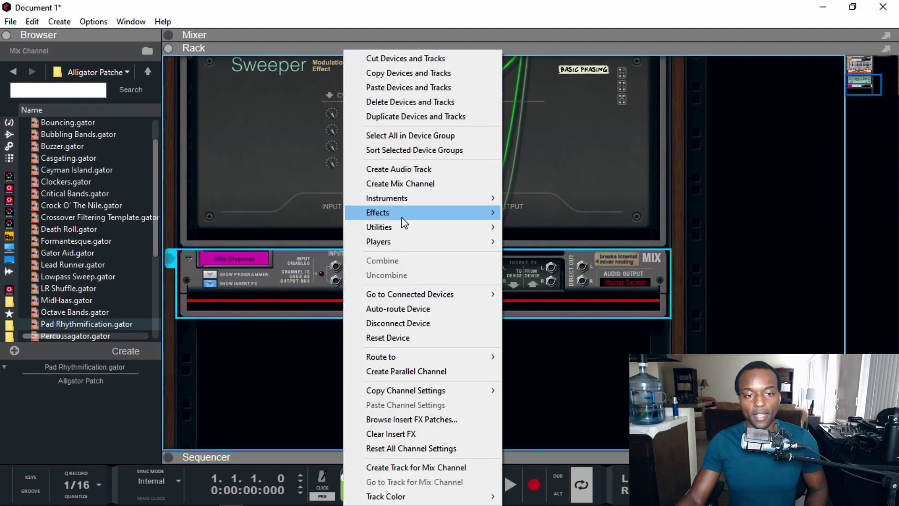
left_click(407, 87)
scroll(427, 262, "up", 8)
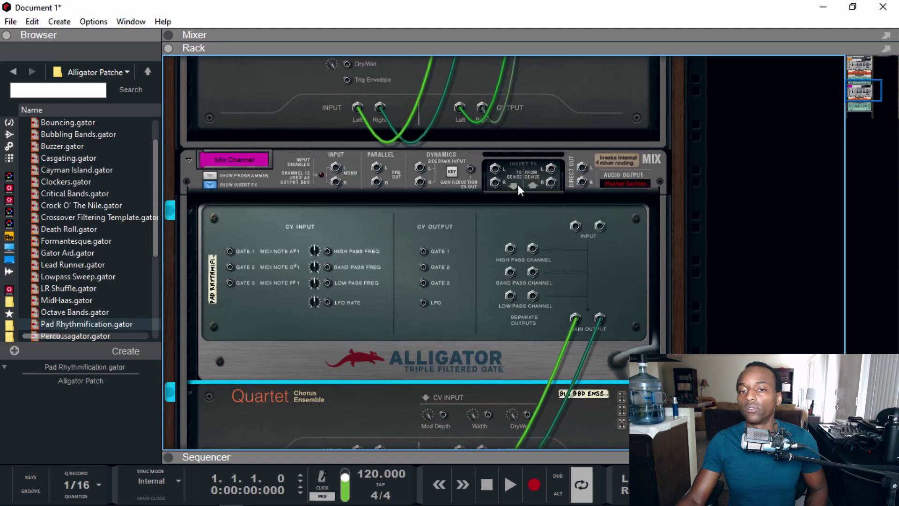
Check the cabling between the pasted effects and the Mix Channel's insert jacks, and undo the paste
scroll(497, 279, "down", 4)
left_click_drag(459, 147, 535, 311)
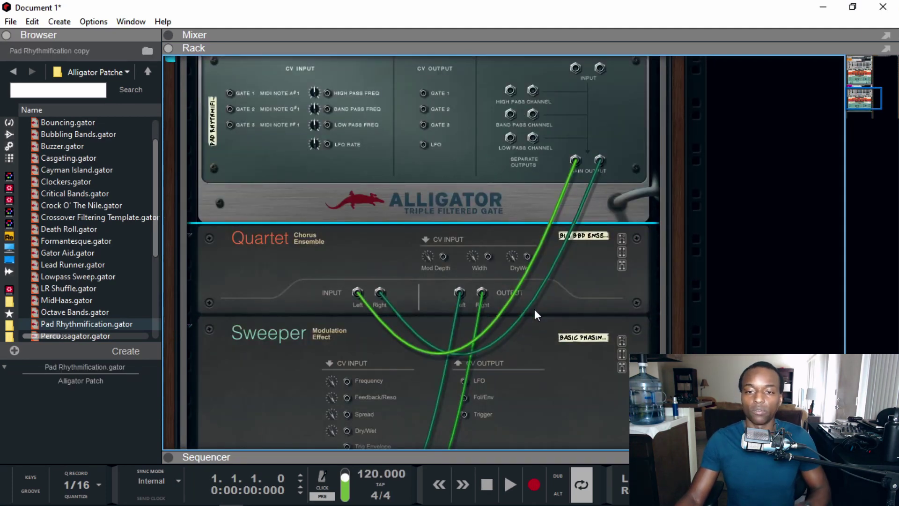
scroll(534, 309, "up", 3)
scroll(534, 309, "down", 7)
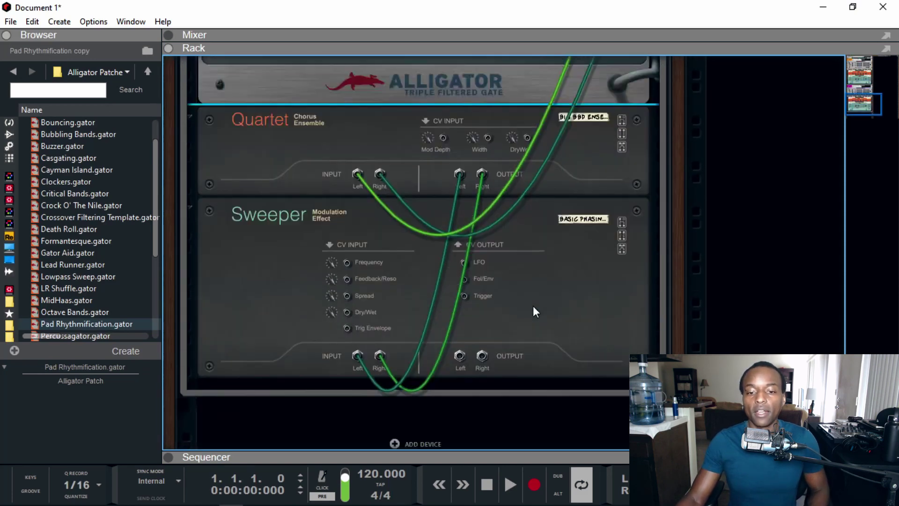
left_click(463, 359)
scroll(496, 328, "up", 8)
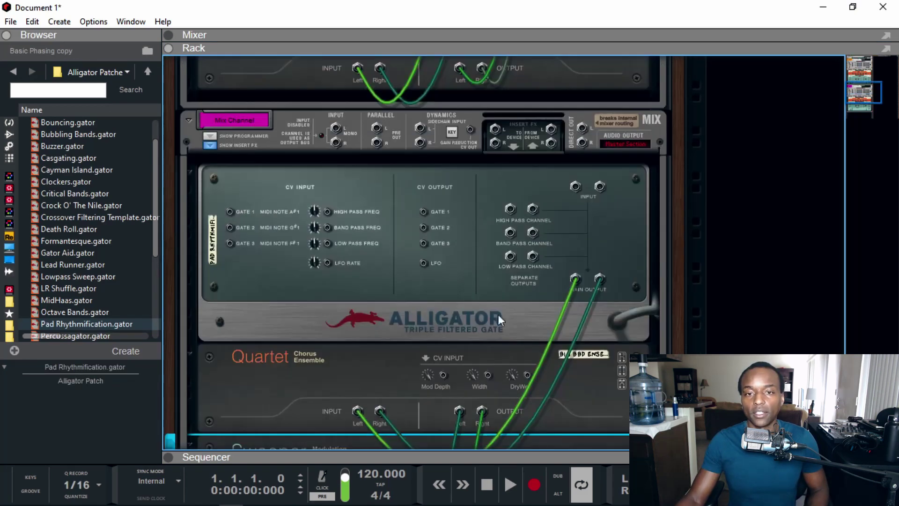
left_click(557, 219)
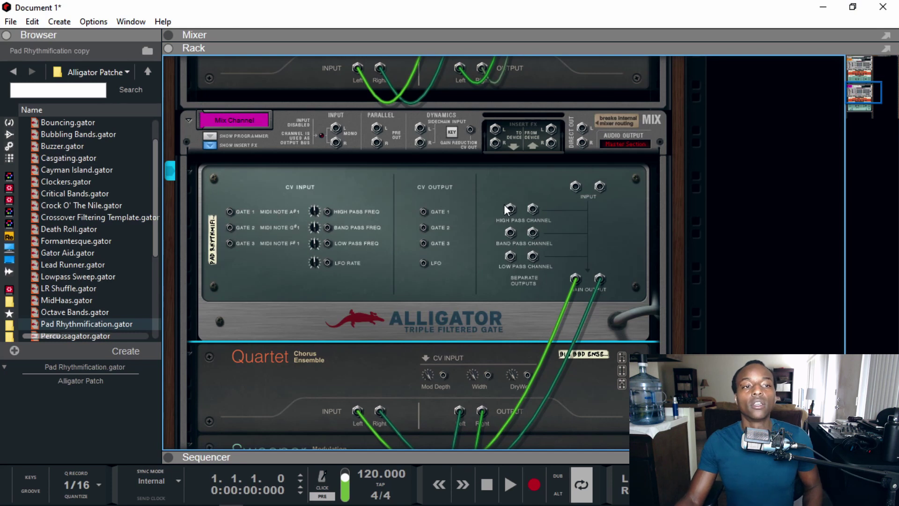
key("ctrl+z")
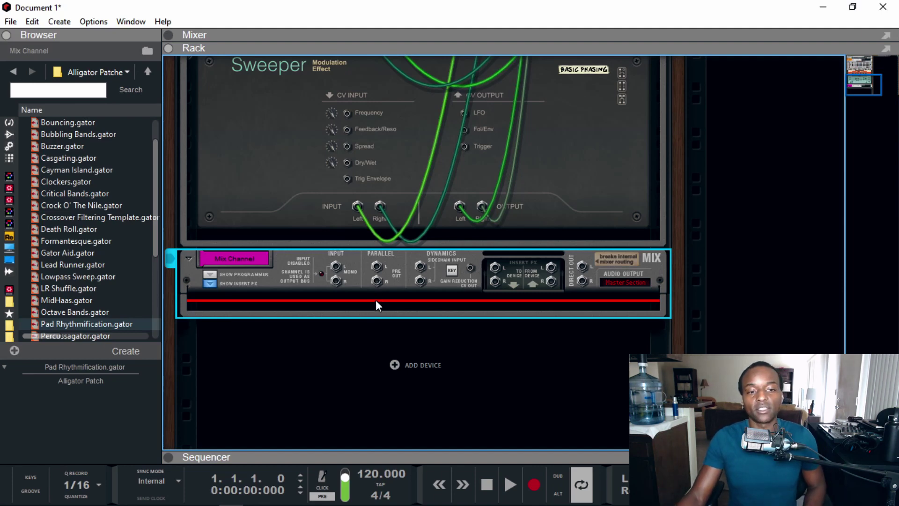
Paste the copied effects into the new Mix Channel's insert area with automatic routing and check their cabling
right_click(377, 301)
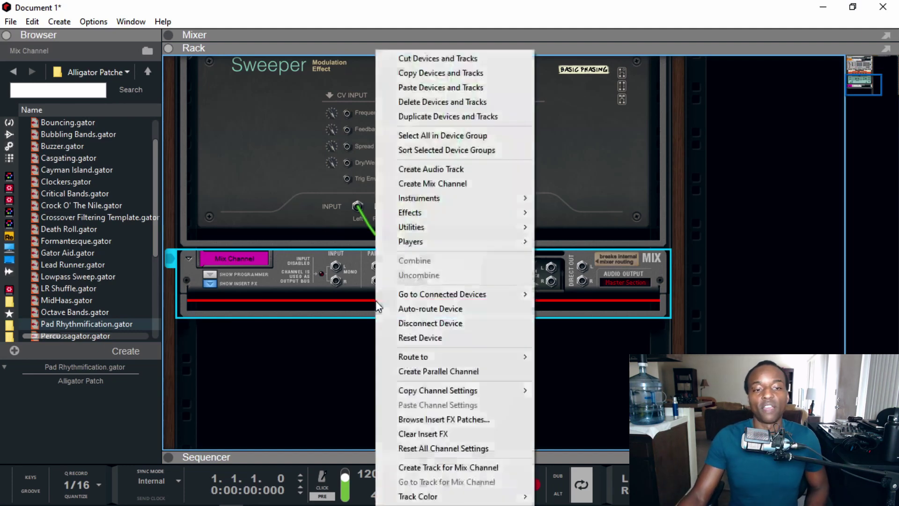
left_click(455, 89)
scroll(512, 240, "up", 5)
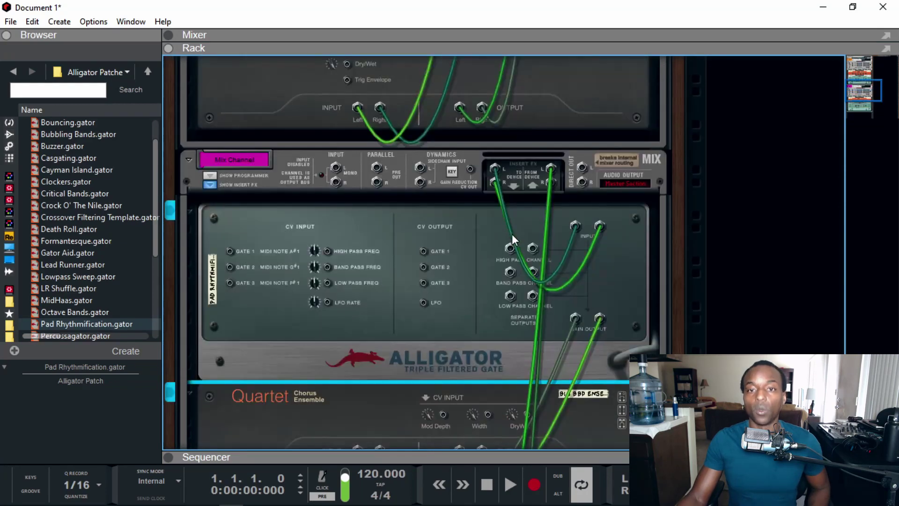
scroll(511, 234, "down", 2)
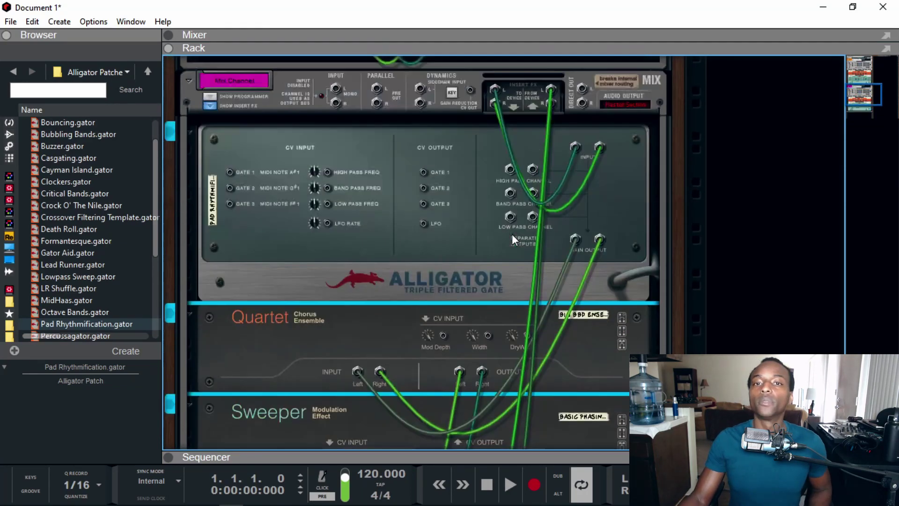
scroll(513, 234, "up", 2)
scroll(470, 259, "down", 2)
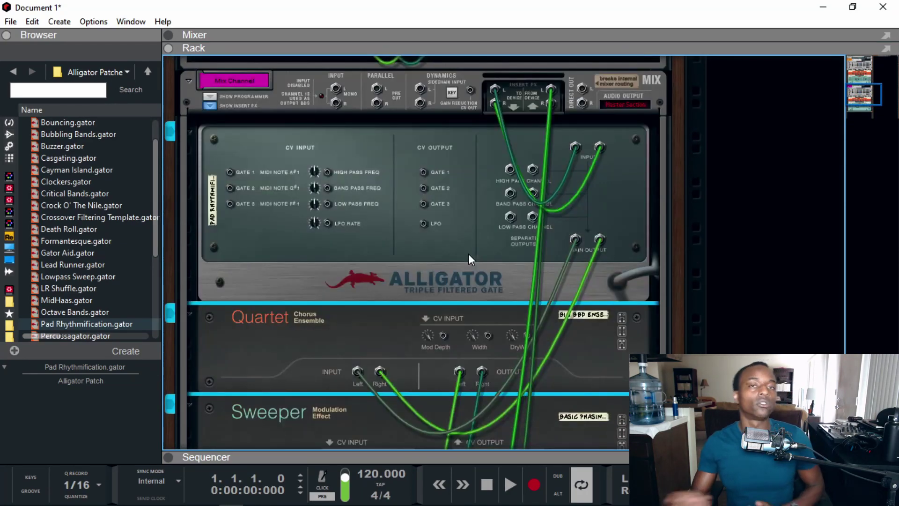